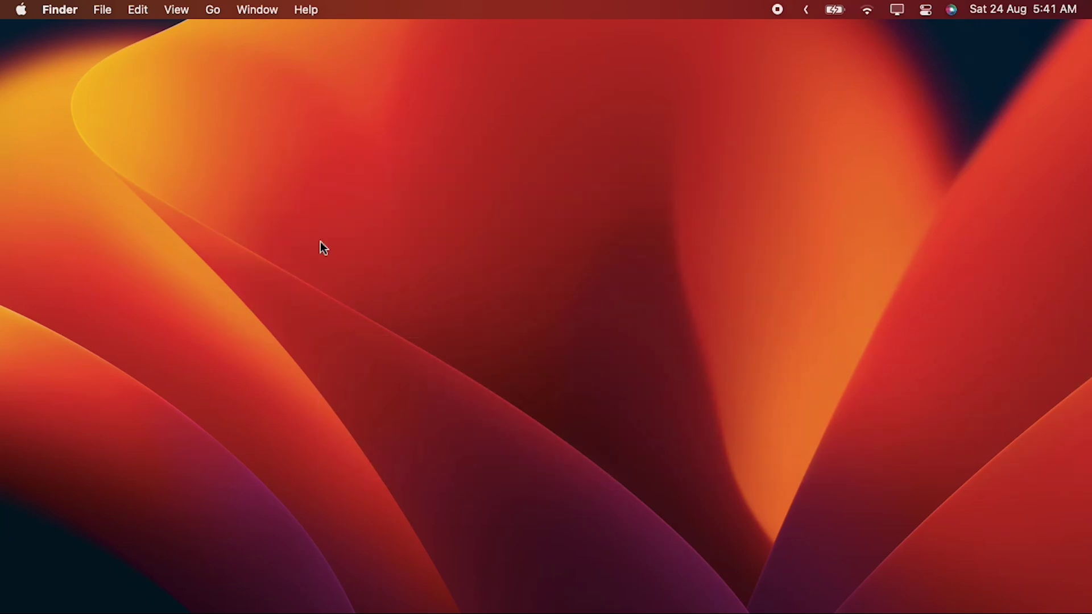
- Drag across several spots on the desktop before starting the tour
mouse_move(41, 89)
left_mouse_down()
mouse_move(958, 502)
mouse_move(1020, 549)
left_mouse_up()
left_click_drag(330, 195, 529, 171)
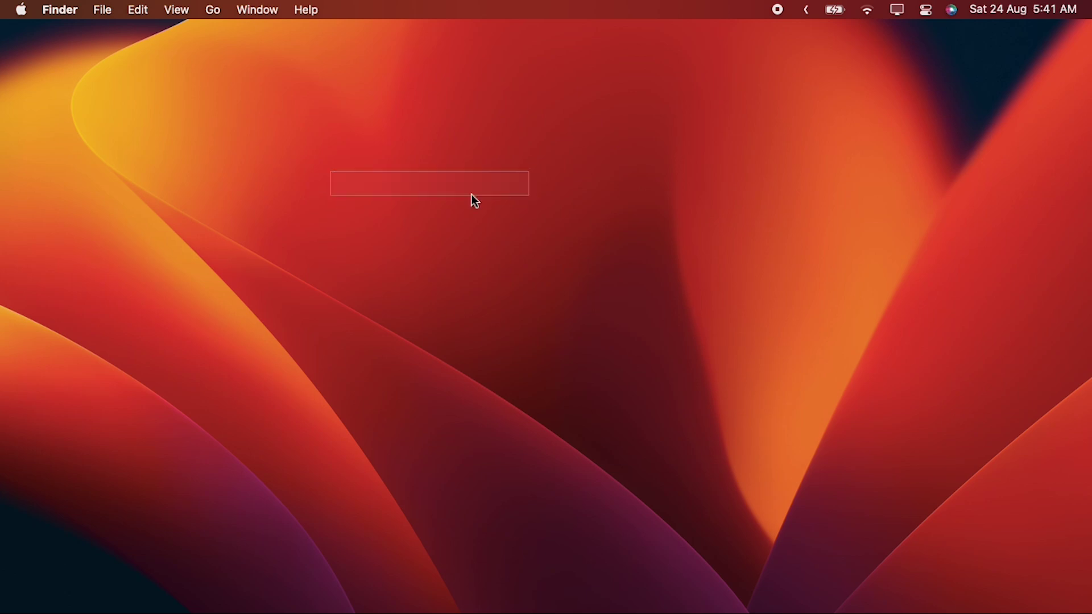
left_click_drag(298, 176, 700, 295)
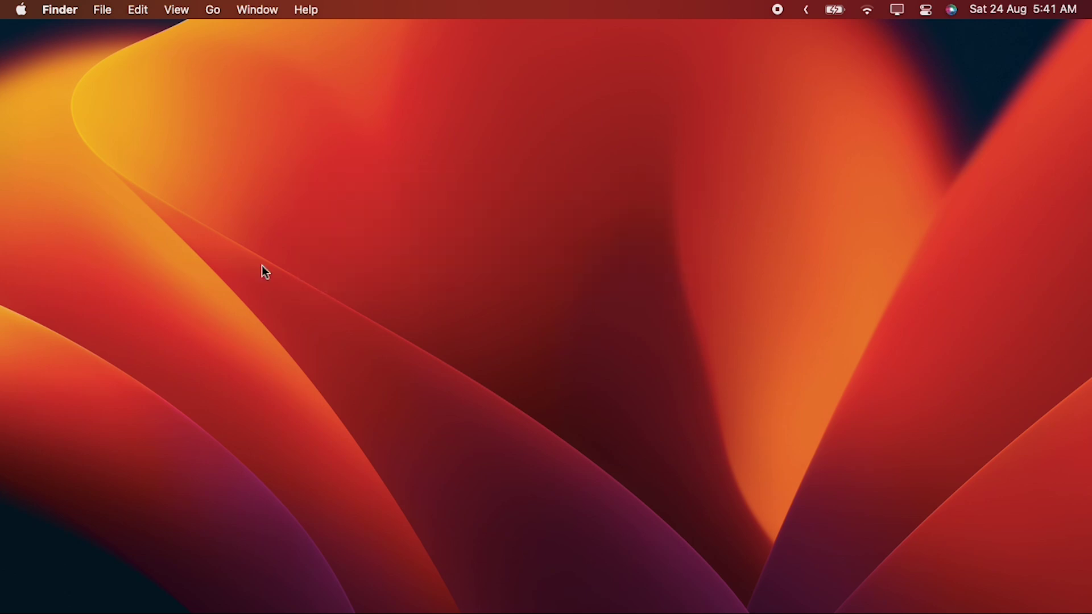
mouse_move(135, 225)
left_mouse_down()
mouse_move(762, 221)
mouse_move(693, 271)
left_mouse_up()
left_click_drag(967, 526, 166, 224)
- Calculate 3+3 (6) in the launcher and show About This Mac
key("alt+space")
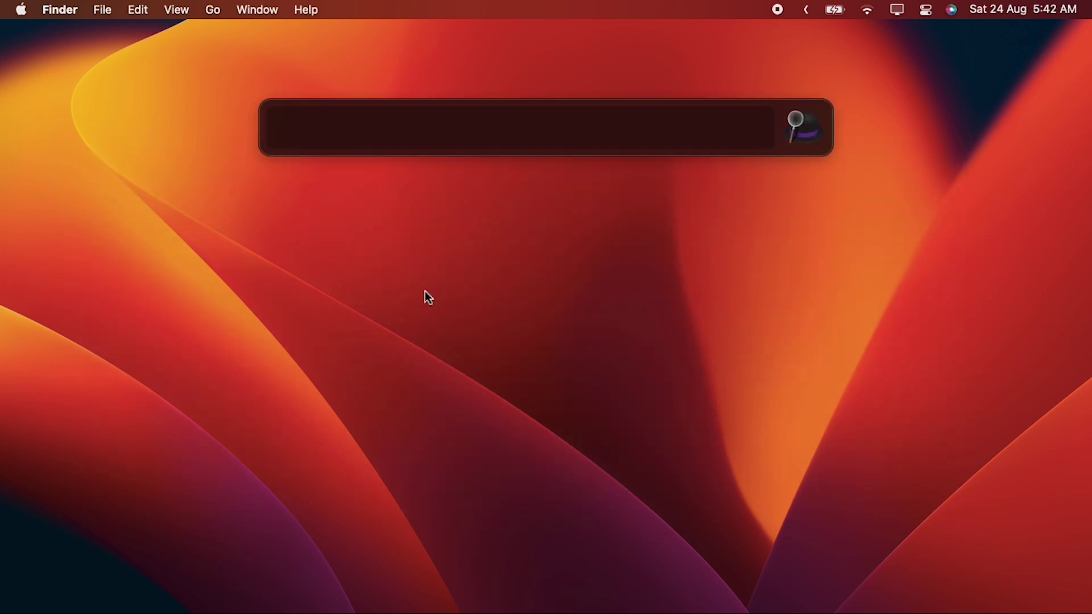
type("3+3")
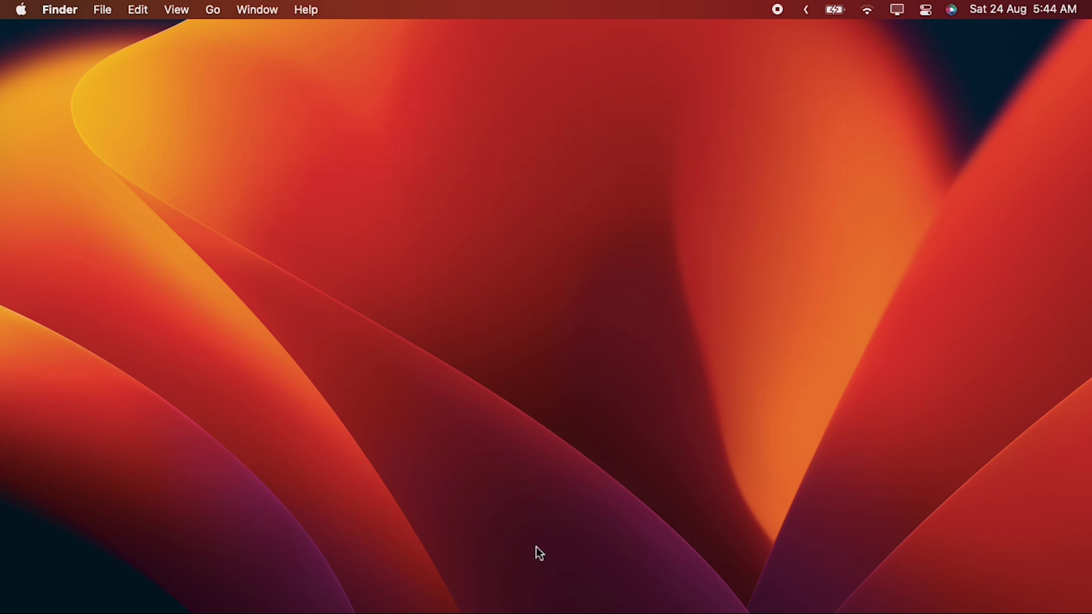
left_click(21, 10)
left_click(30, 28)
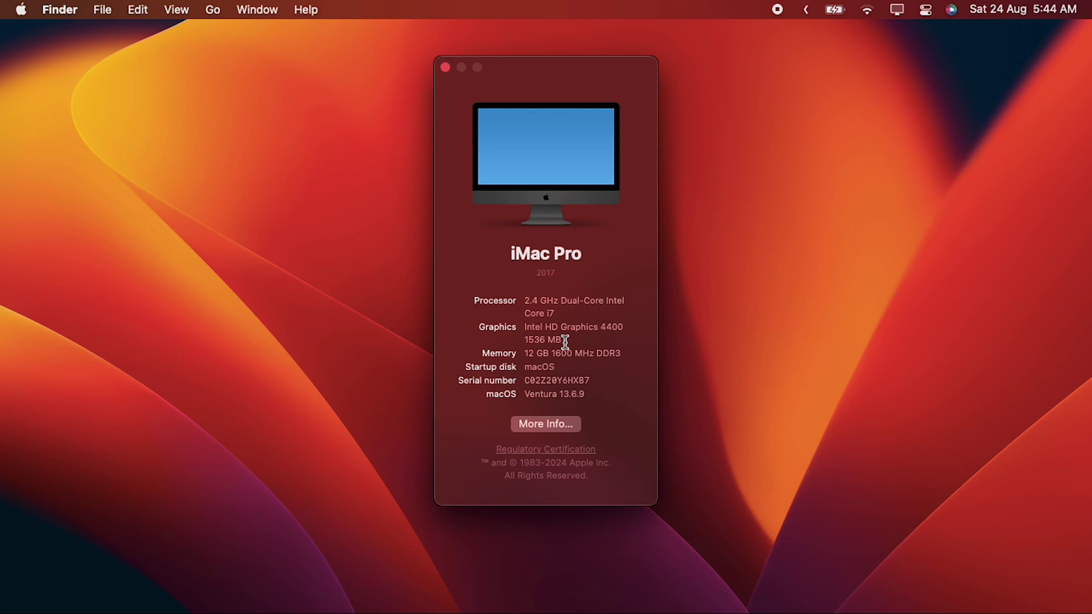
- Highlight the Graphics specification, then the Processor specification, in About This Mac
triple_click(529, 332)
left_click_drag(552, 313, 523, 299)
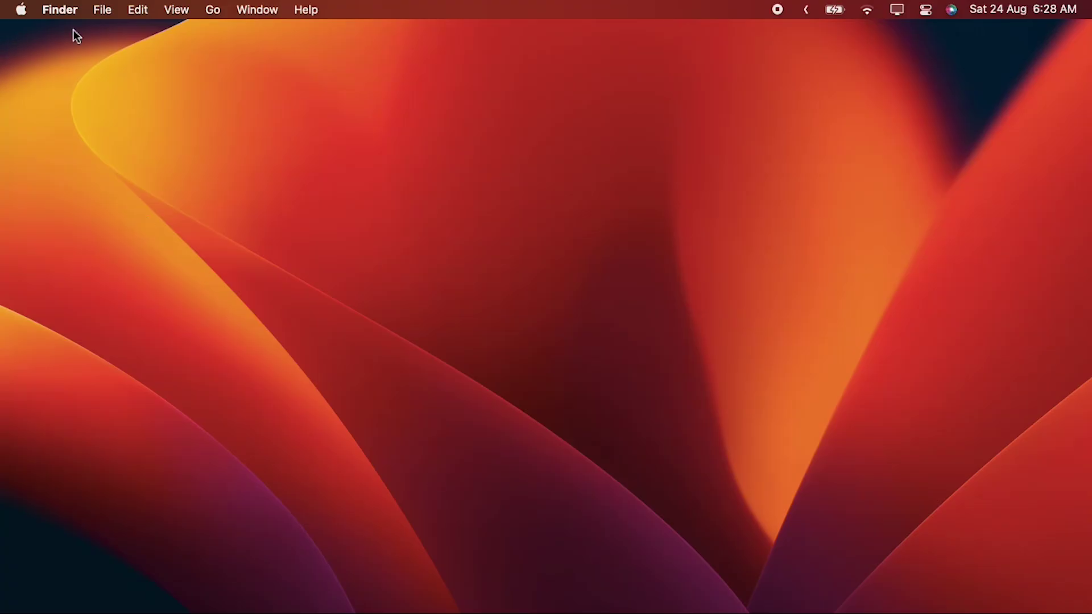
- Launch OpenCore Legacy Patcher from Spotlight and run Post-Install Root Patch
key("super+space")
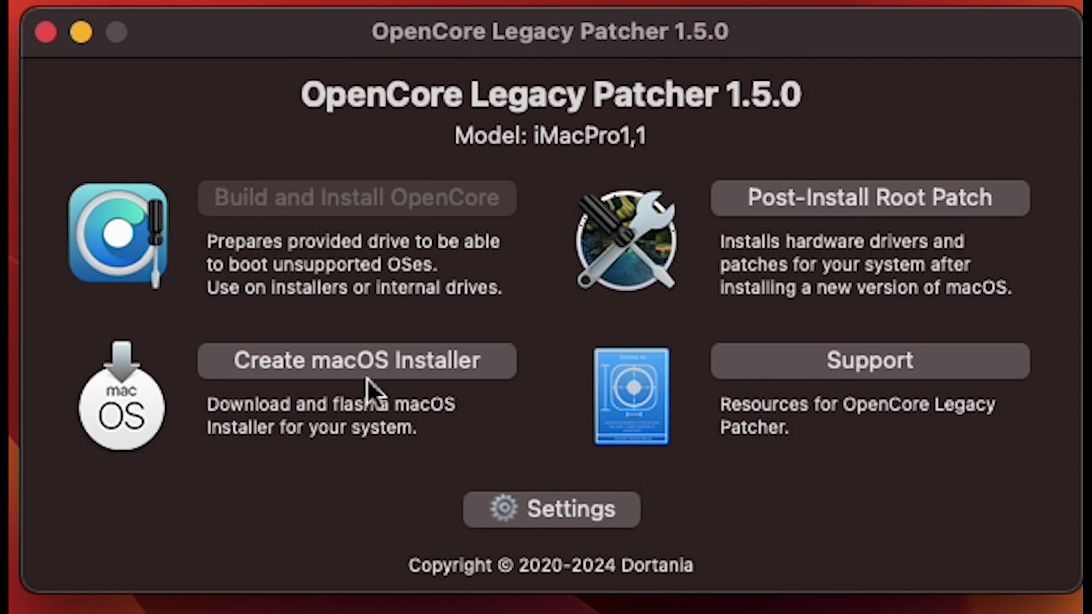
left_click(876, 190)
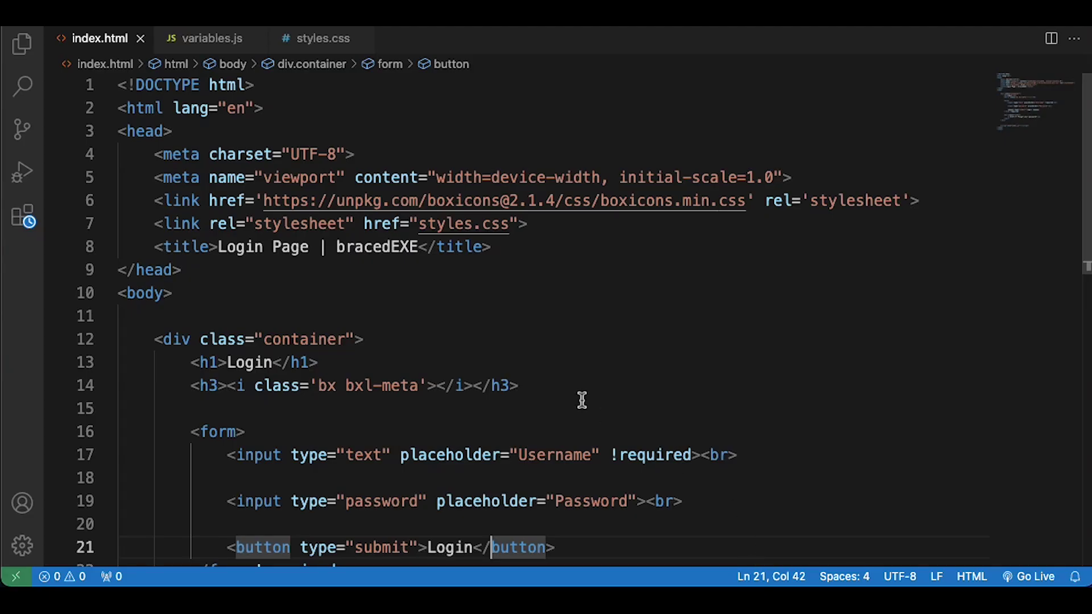
- Select lines 5–8 of index.html: viewport meta, both stylesheet links and title
mouse_move(494, 247)
left_mouse_down()
mouse_move(188, 205)
mouse_move(162, 187)
left_mouse_up()
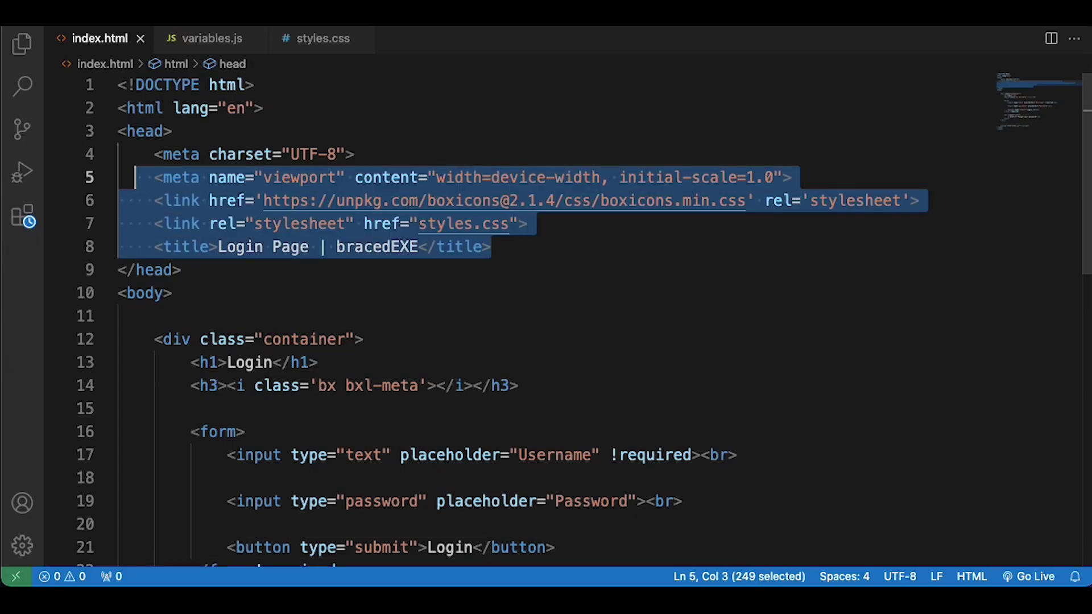